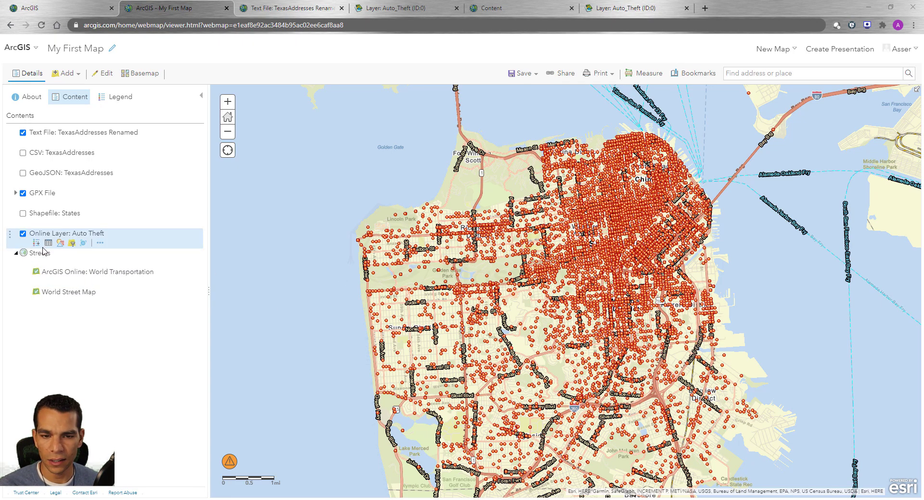
- Open the attribute table of the Online Layer: Auto Theft layer and enlarge the table area
left_click(48, 244)
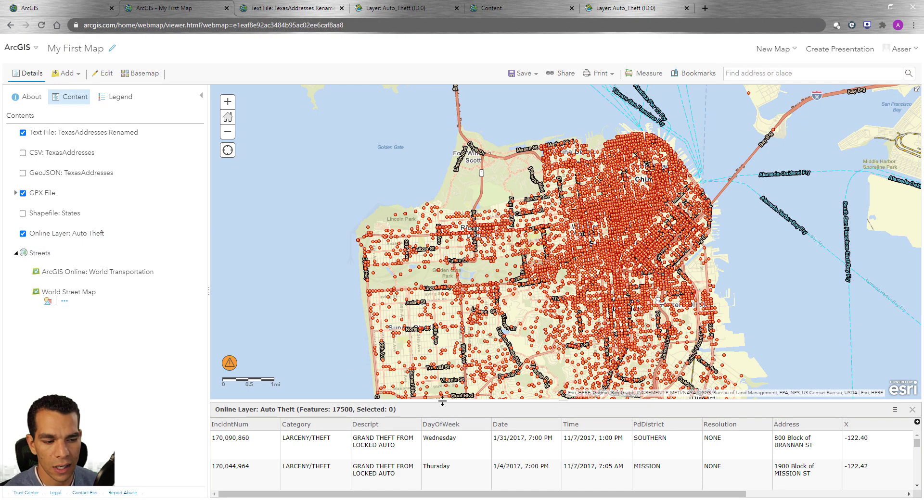
left_click_drag(442, 401, 438, 274)
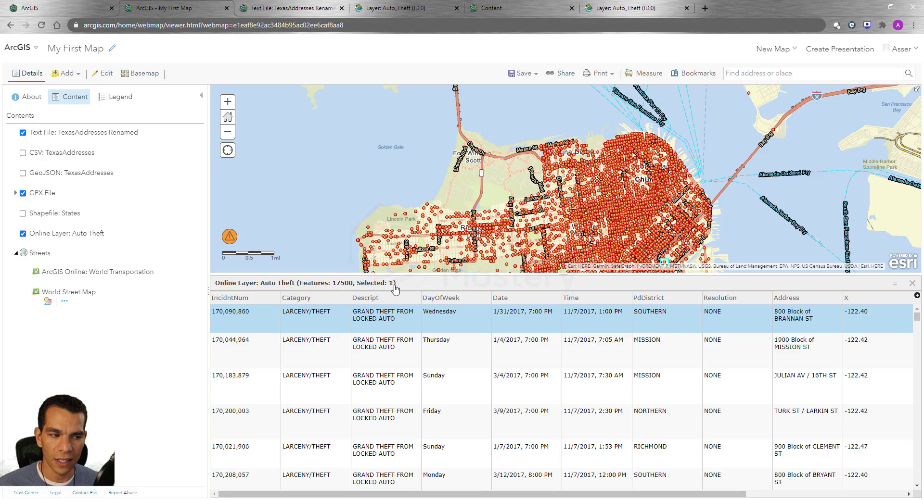
- Select the record dated 3/9/2017 in the table and add two more incident records to the selection
left_click(266, 425)
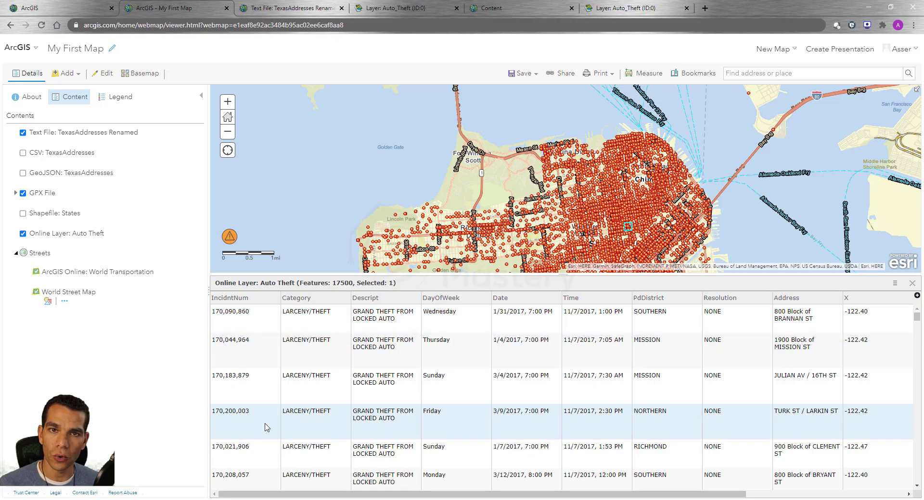
left_click(265, 354, "ctrl")
left_click(254, 475, "ctrl")
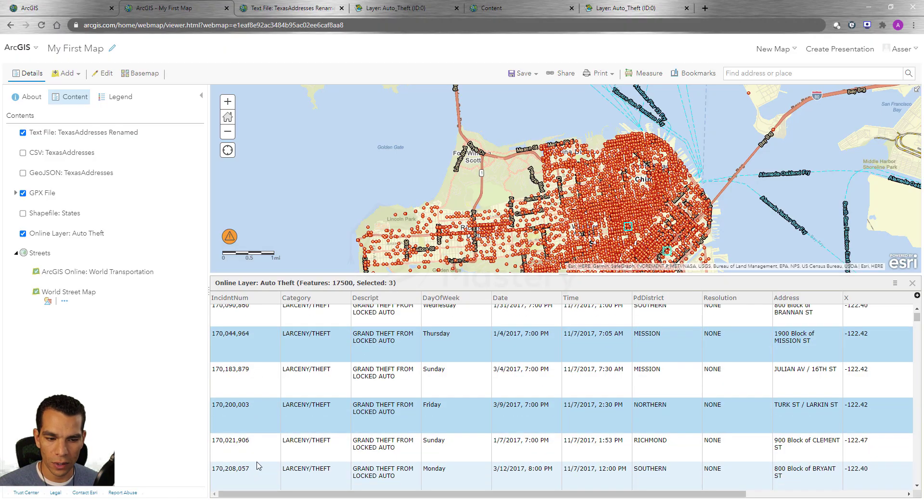
- Select the second, first and third records one at a time to locate their points on the map
left_click(302, 361)
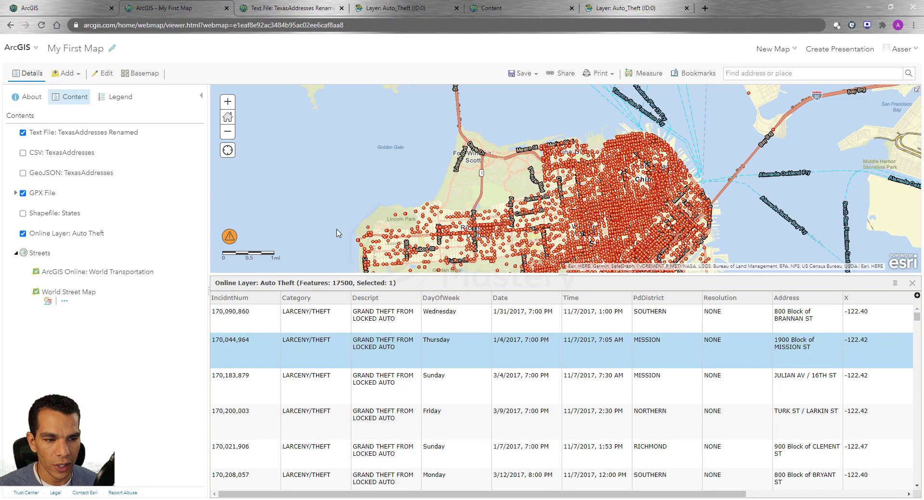
left_click_drag(339, 233, 321, 174)
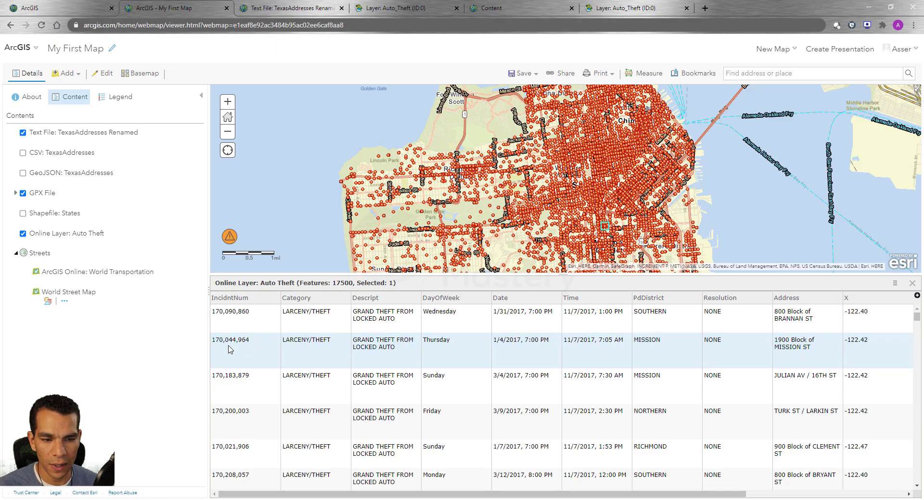
left_click(242, 322)
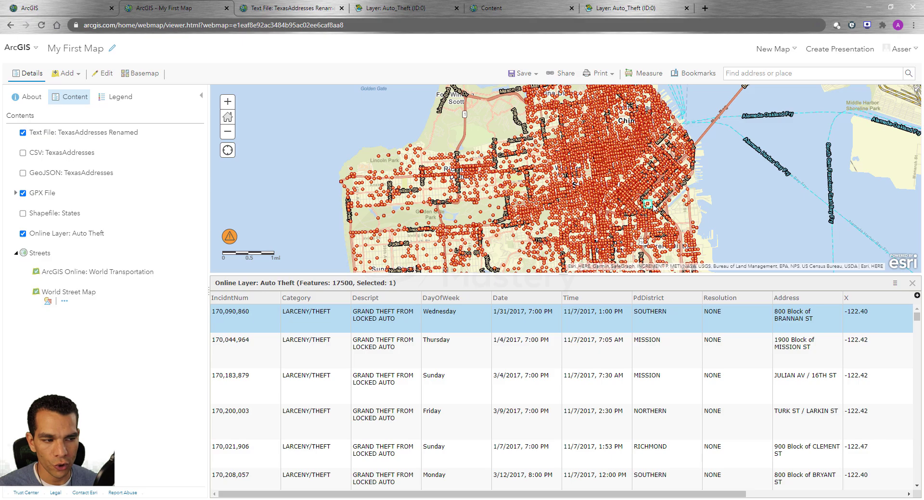
left_click(348, 400)
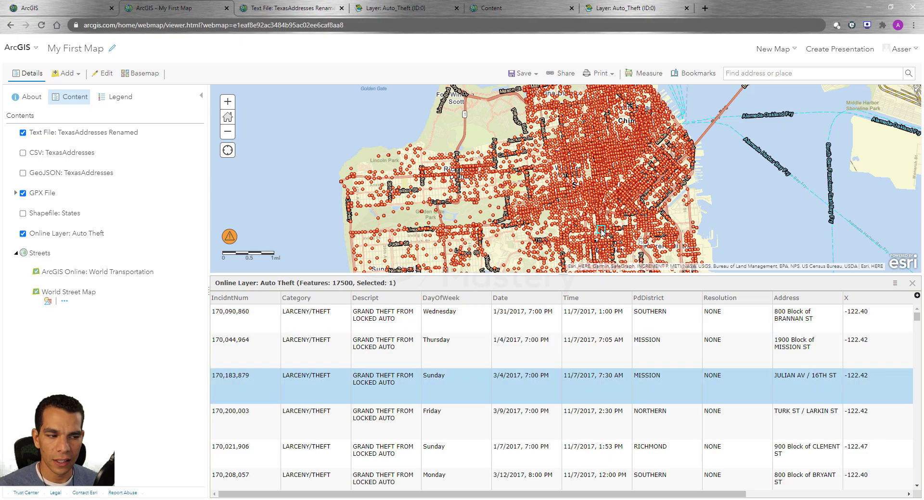
- Inspect the incidents at the highlighted map point and view the remaining columns of the attribute table
left_click(601, 232)
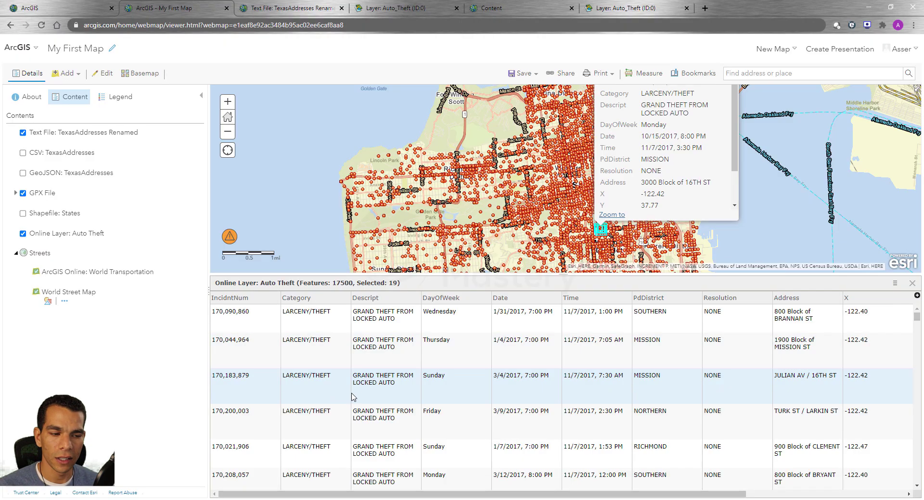
left_click(363, 398)
left_click_drag(312, 495, 554, 495)
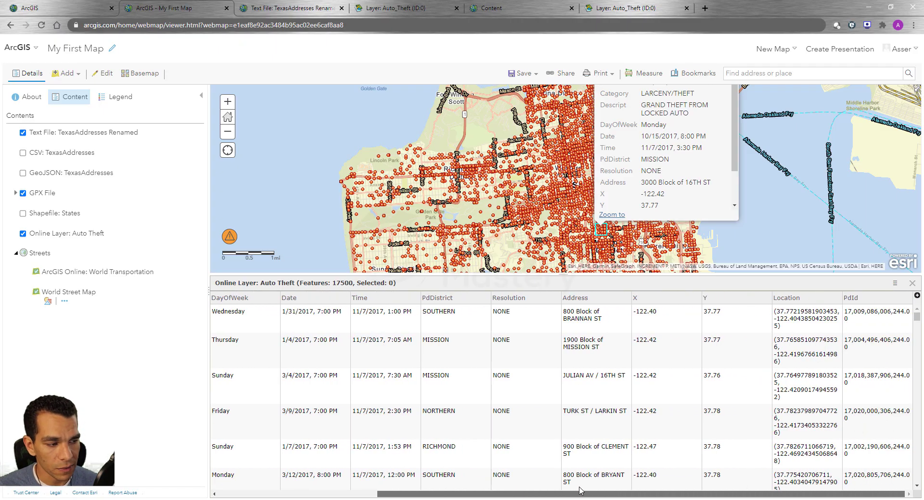
- Turn on all columns of the Auto Theft table, including FID
left_click(895, 285)
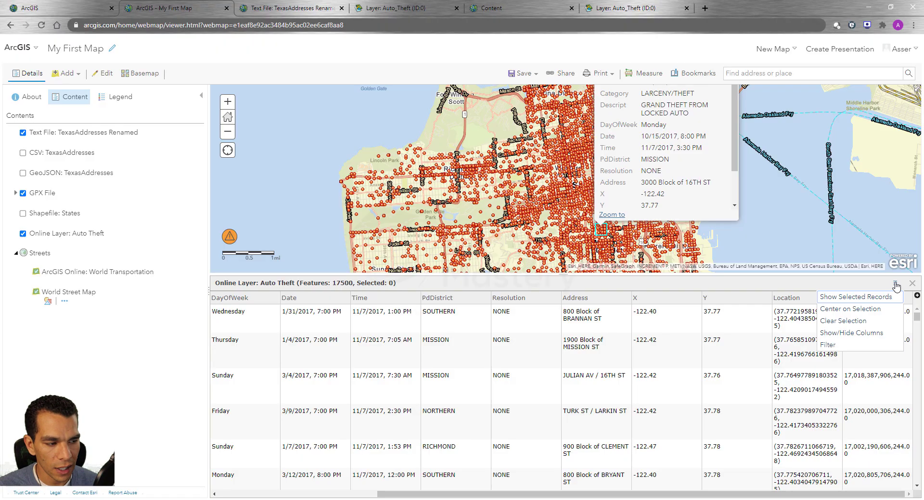
left_click(853, 338)
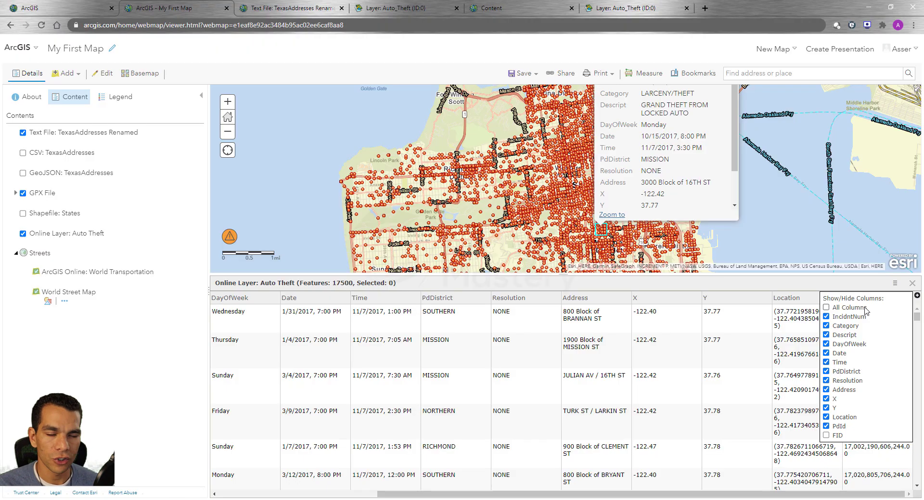
left_click(826, 307)
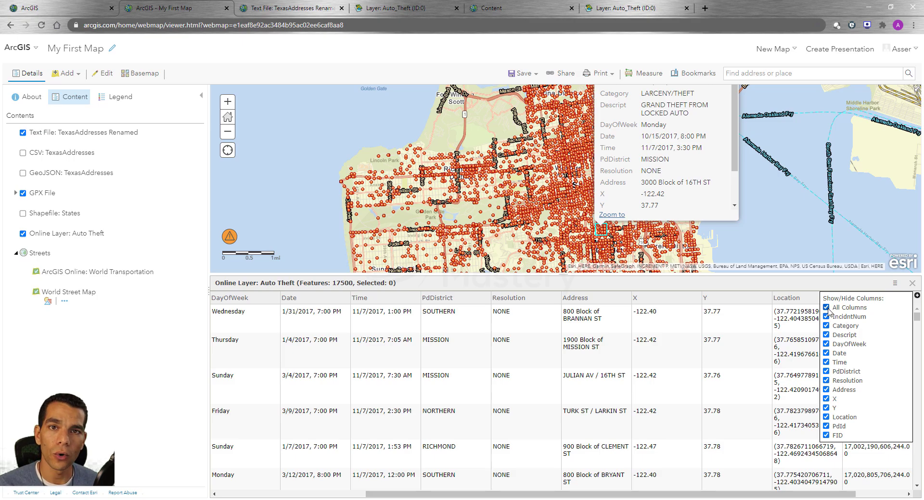
left_click(783, 287)
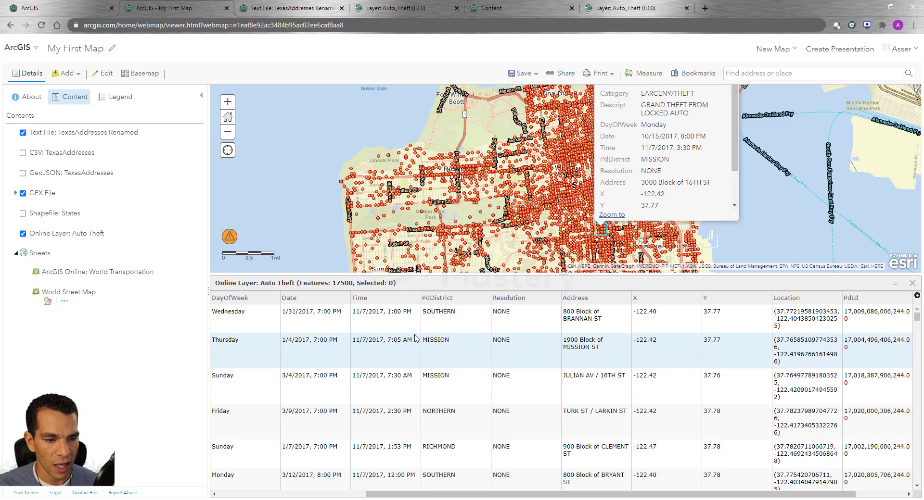
- Hide the Descript column in the Auto Theft table
left_click(895, 284)
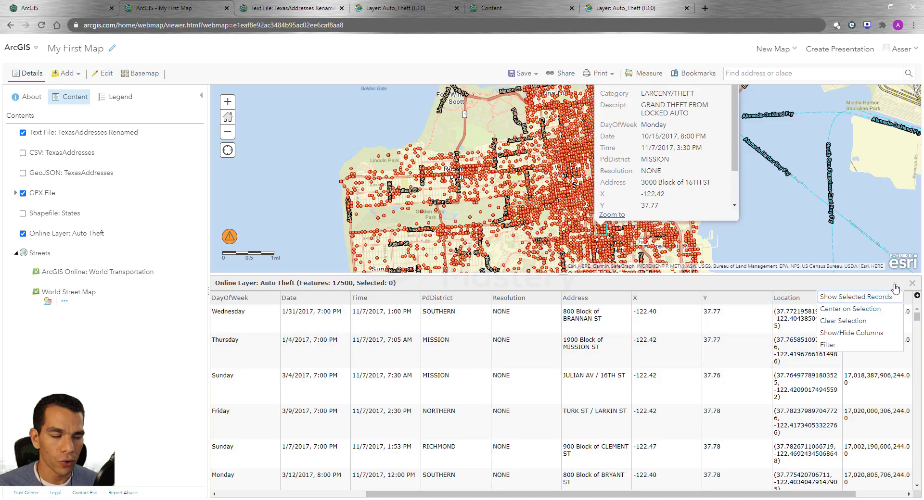
left_click(849, 334)
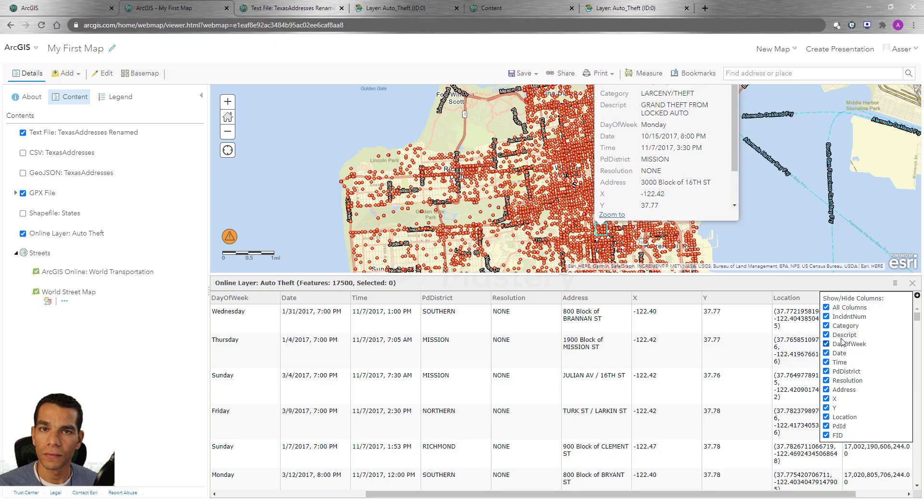
left_click(896, 284)
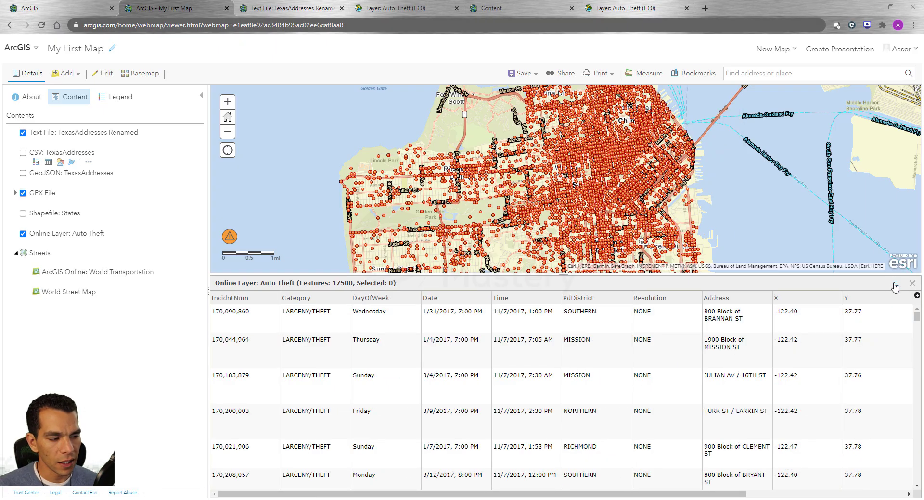
- Select a single incident point in Golden Gate Park on the map and show only selected records in the table
left_click(894, 284)
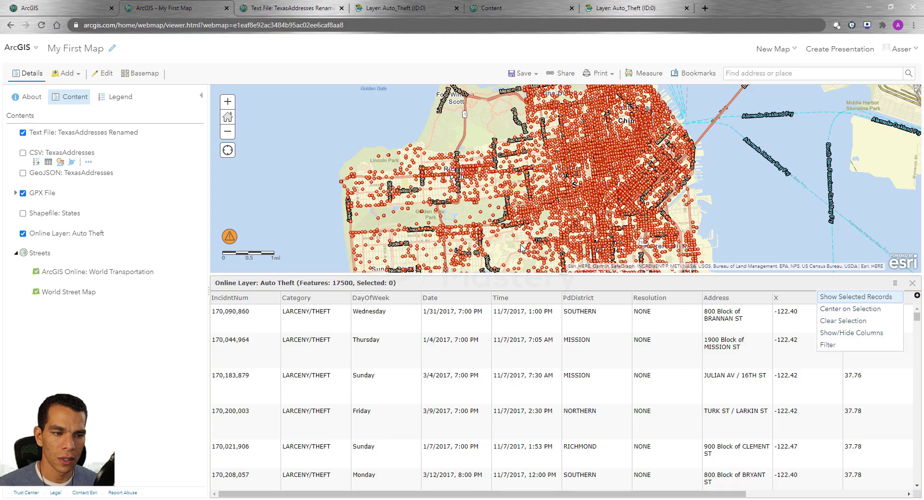
left_click(442, 155)
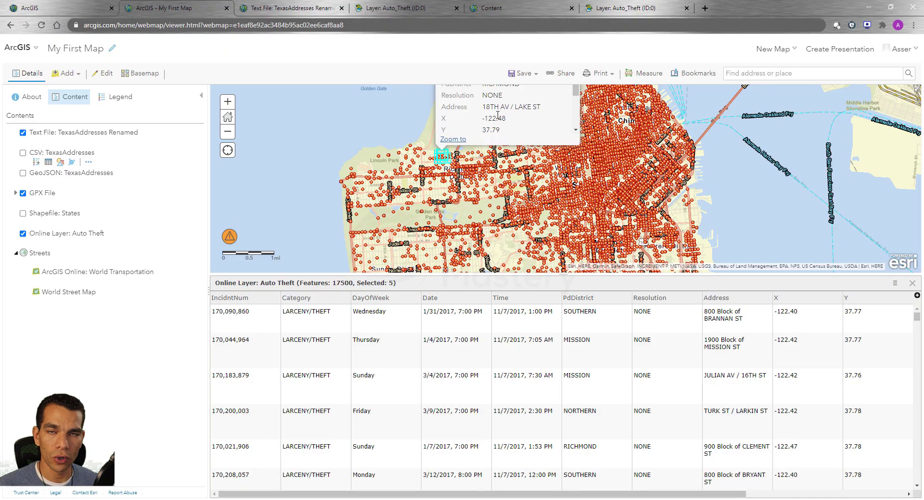
left_click(470, 219)
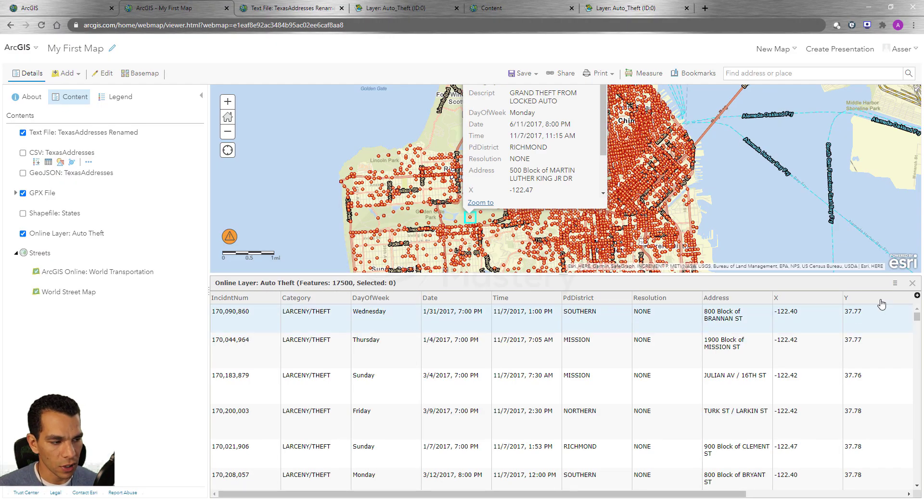
left_click(894, 285)
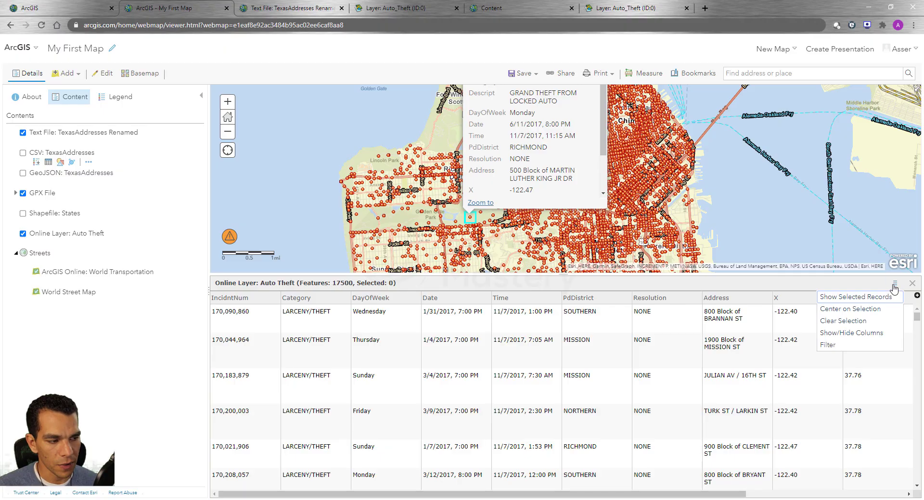
left_click(861, 297)
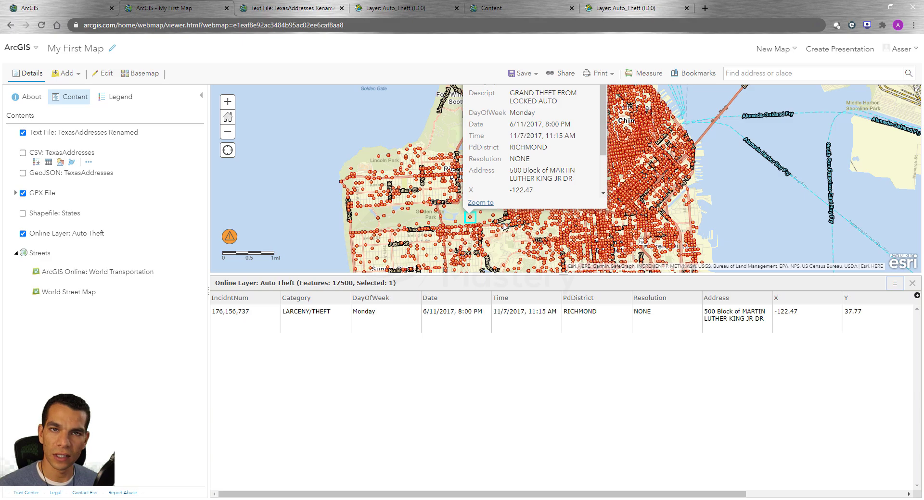
- Show all records in the table again and center the map on the selected incident
left_click(895, 283)
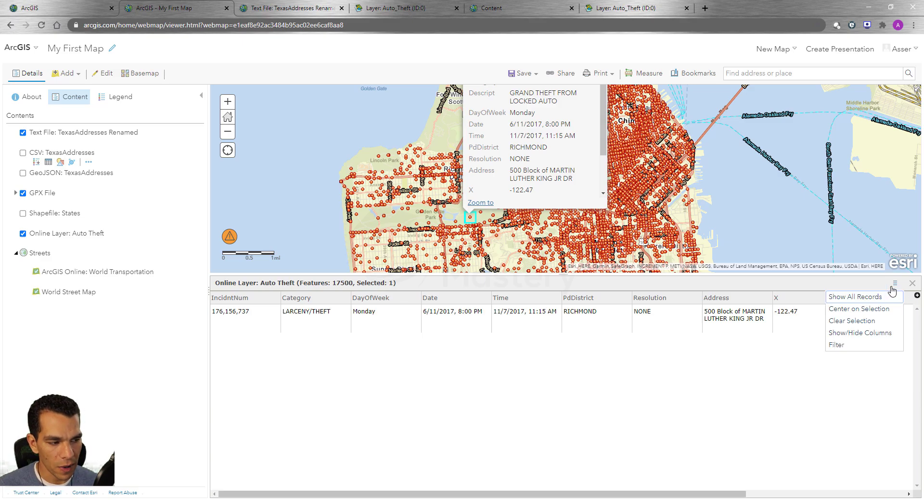
left_click(861, 302)
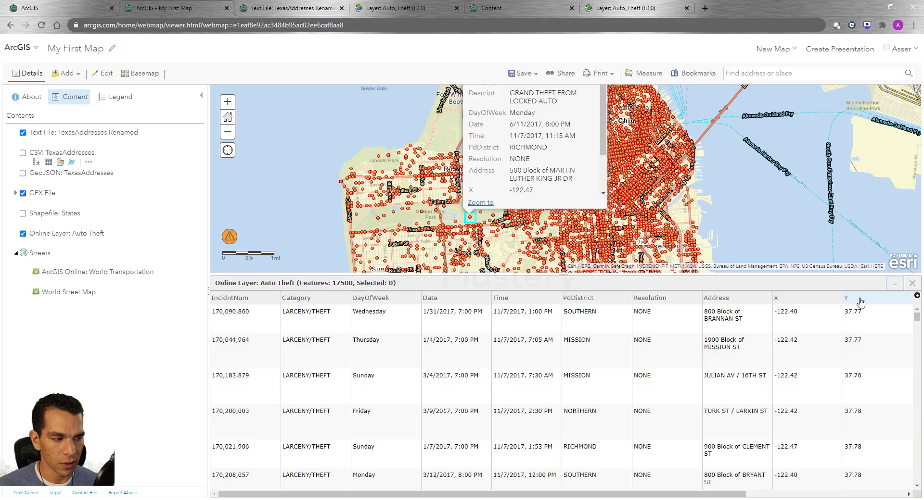
left_click(894, 285)
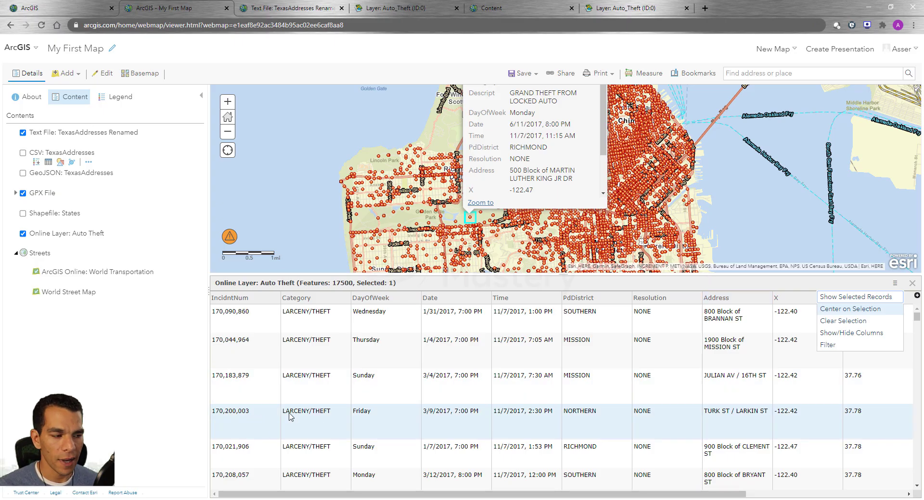
left_click(850, 309)
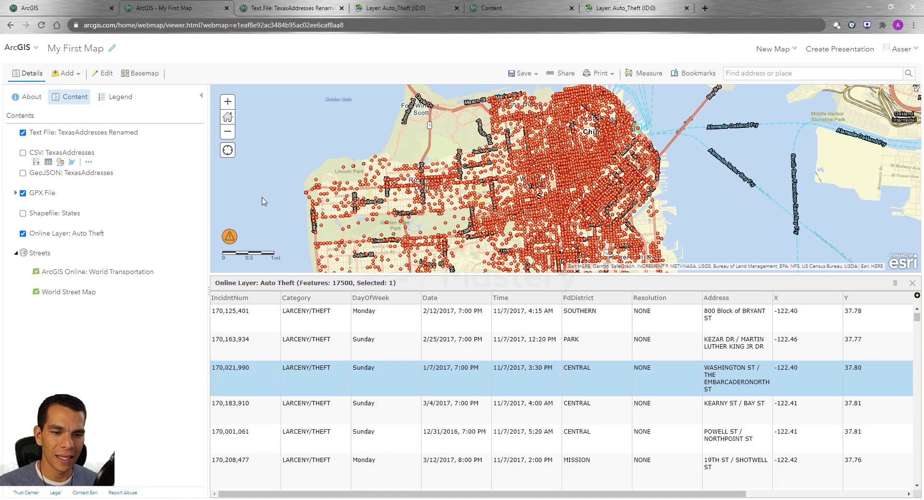
- Move the map away from the city, select the Central district record dated 3/4/2017, and center the map on it
left_click_drag(266, 206, 618, 168)
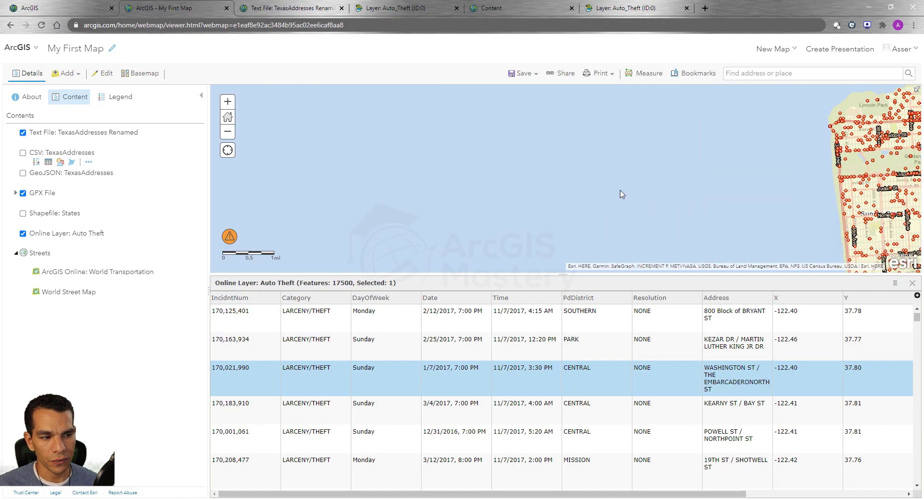
left_click(223, 417)
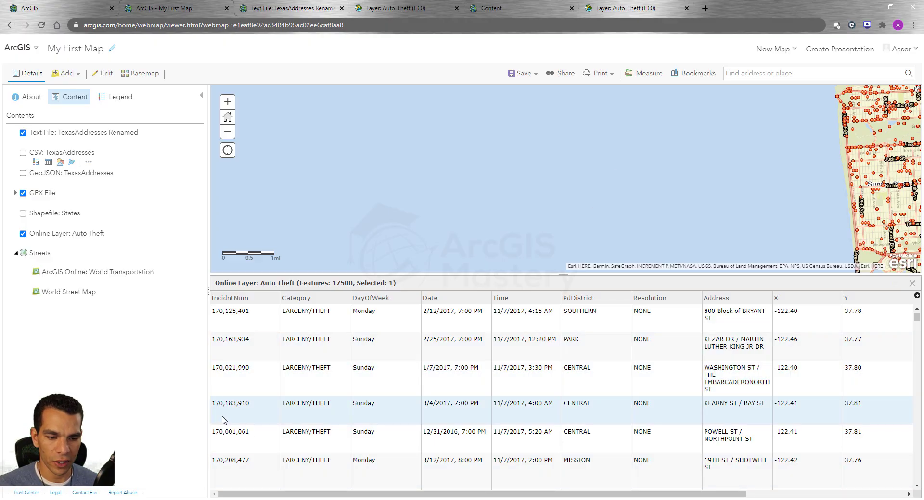
left_click(548, 410)
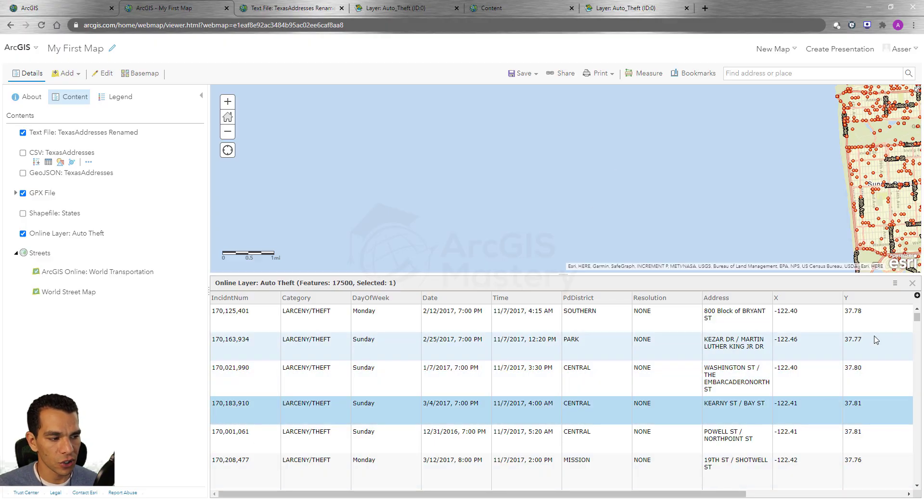
left_click(896, 285)
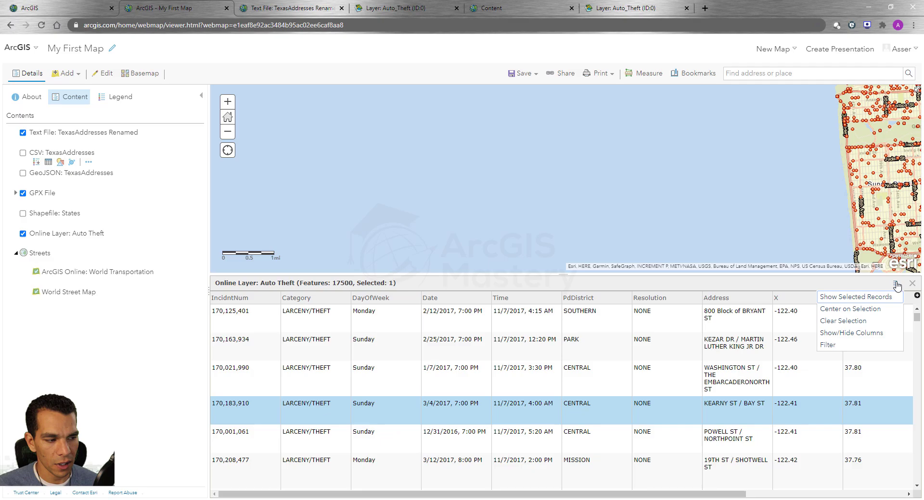
left_click(861, 310)
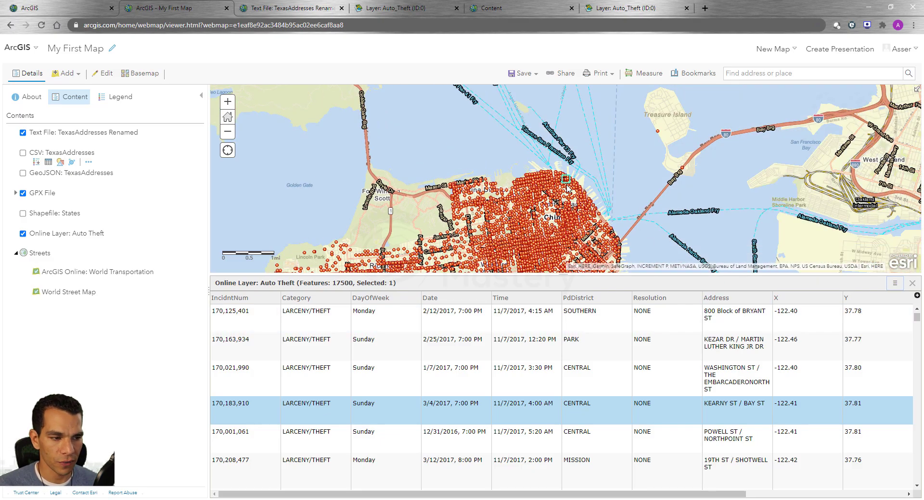
- Clear the record selection and display the table's options again
left_click(895, 284)
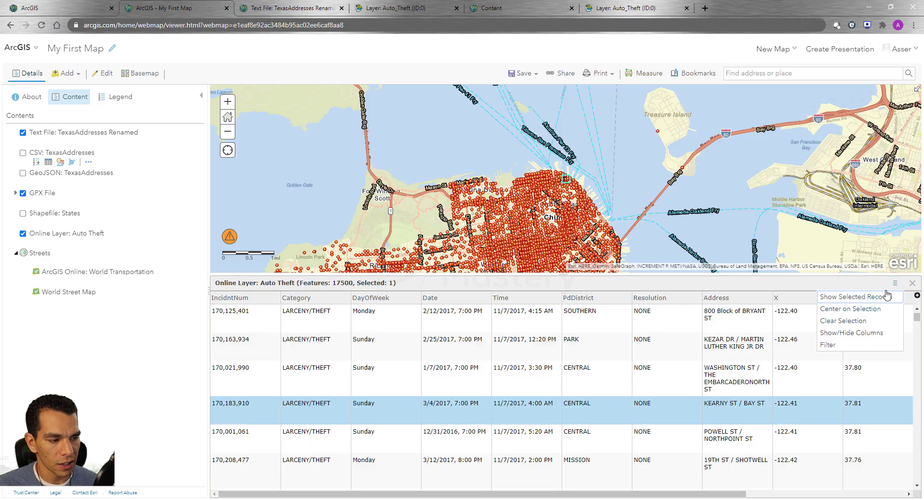
left_click(866, 321)
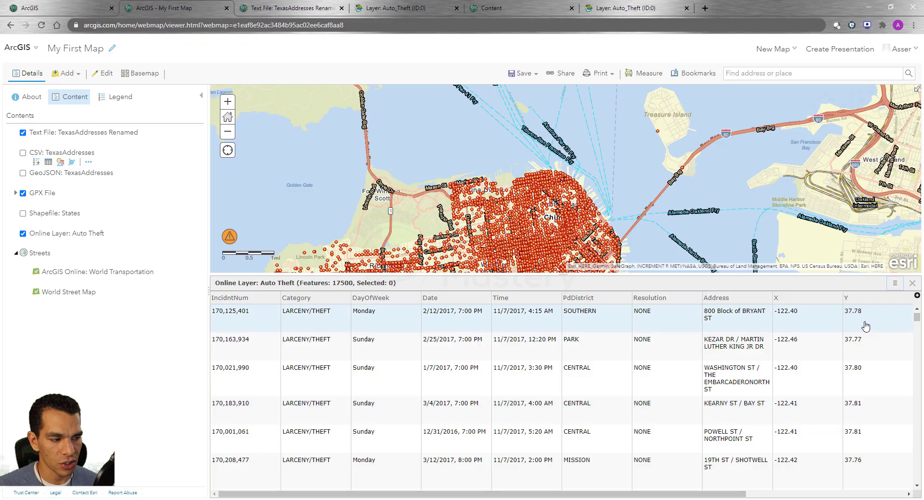
left_click(895, 284)
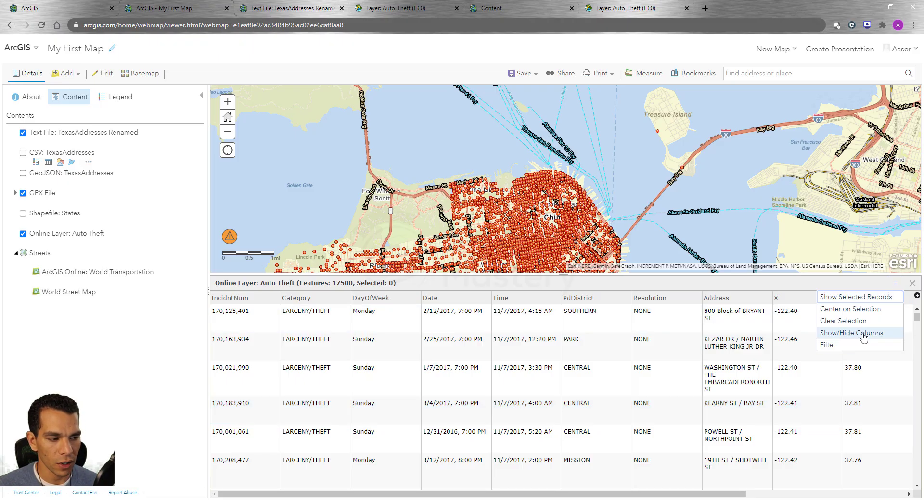
left_click(893, 284)
left_click(893, 283)
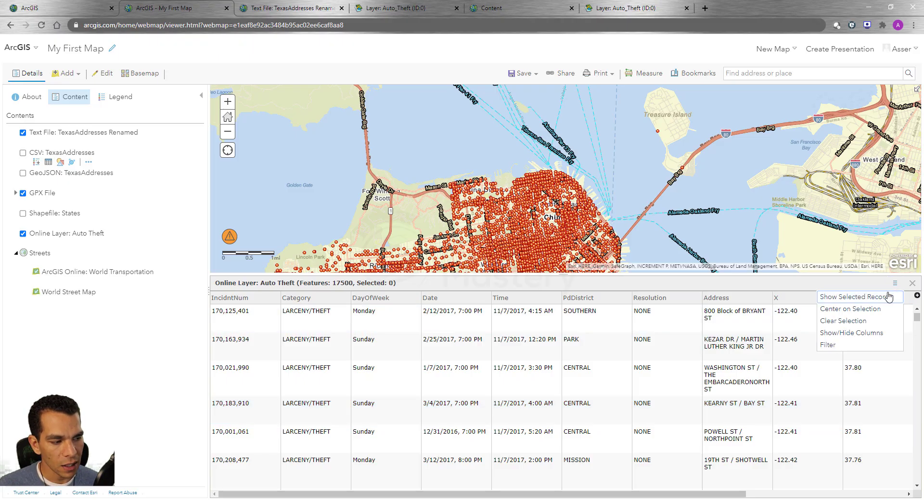
- Start a filter on the Auto_Theft layer and set its expression field to DayOfWeek
left_click(837, 345)
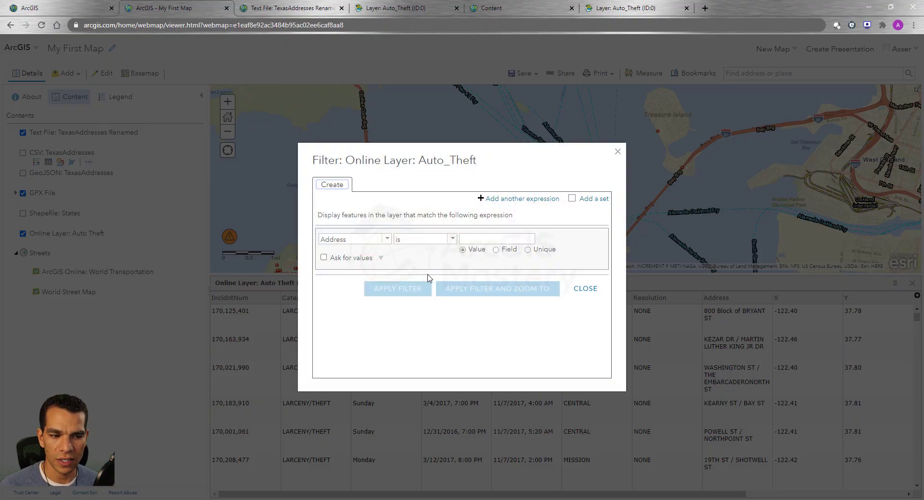
left_click(387, 240)
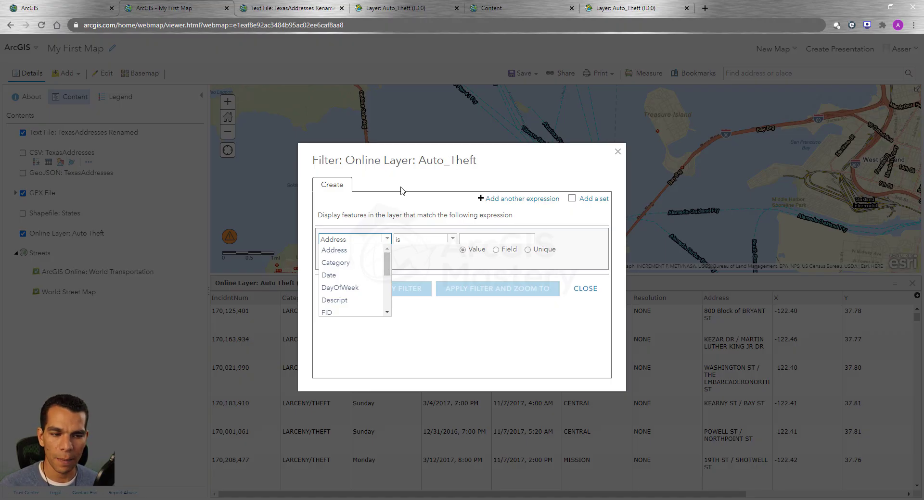
left_click_drag(411, 150, 366, 140)
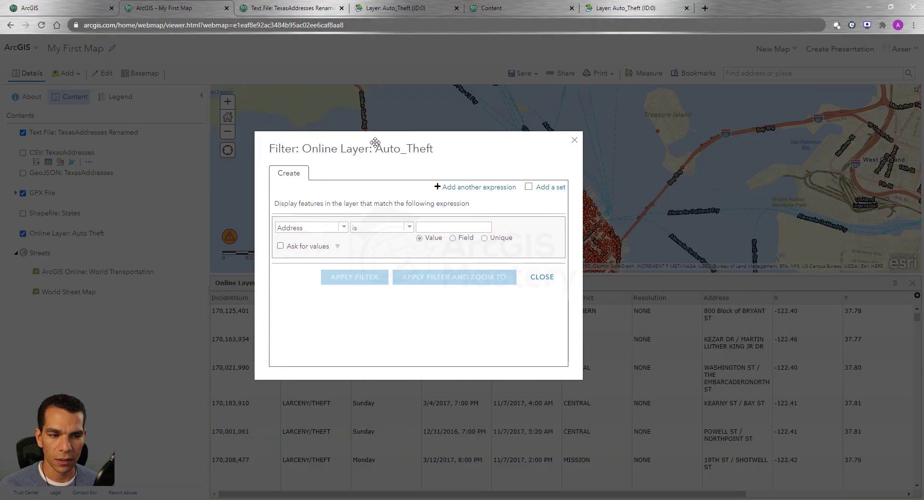
left_click(340, 228)
left_click(309, 274)
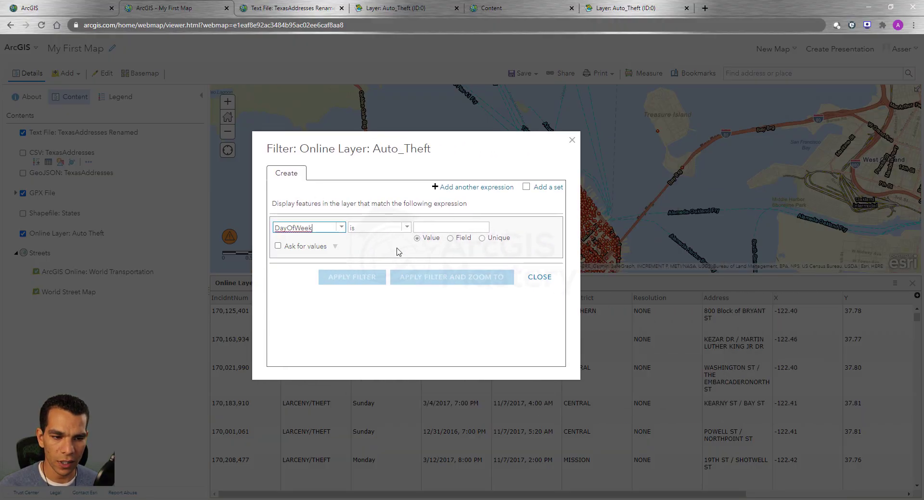
- Complete the filter expression with the unique value Sunday and apply it to the layer
left_click(433, 228)
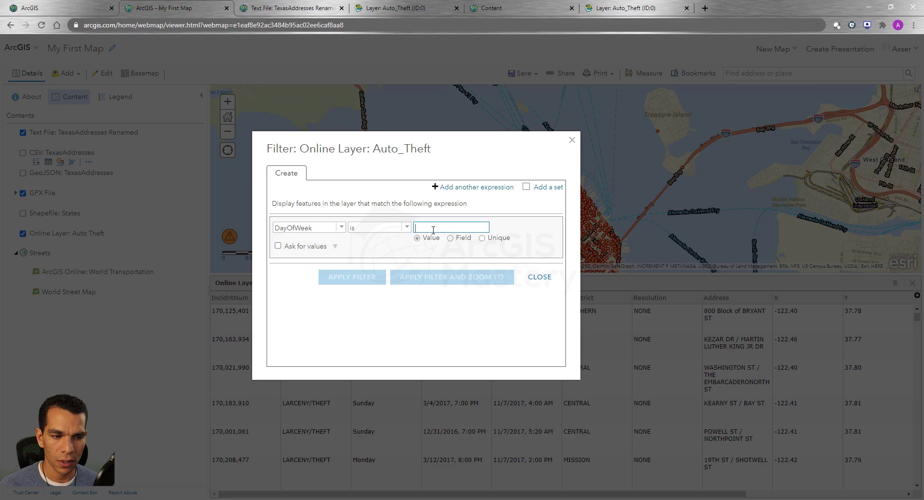
left_click(482, 238)
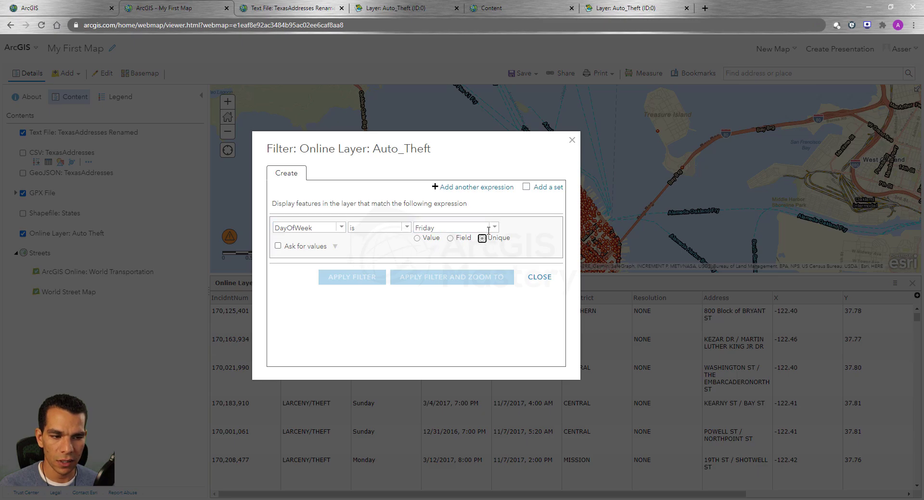
left_click(495, 229)
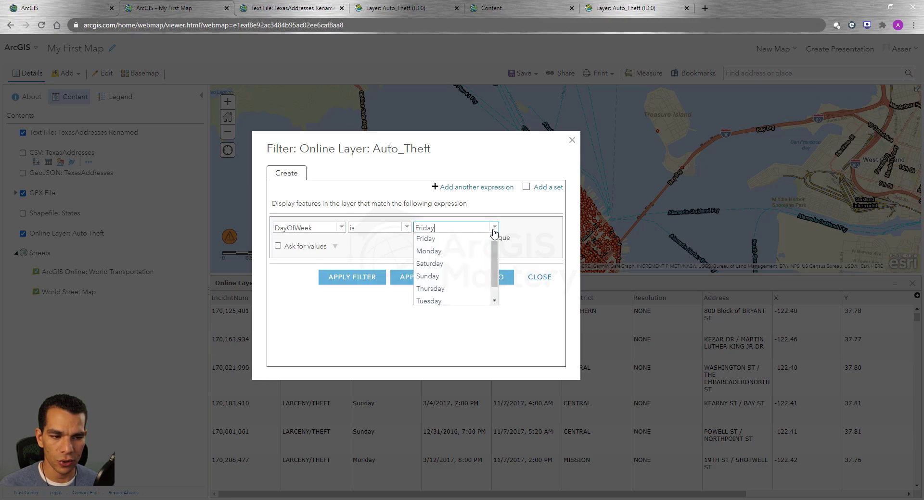
left_click(435, 276)
left_click(349, 279)
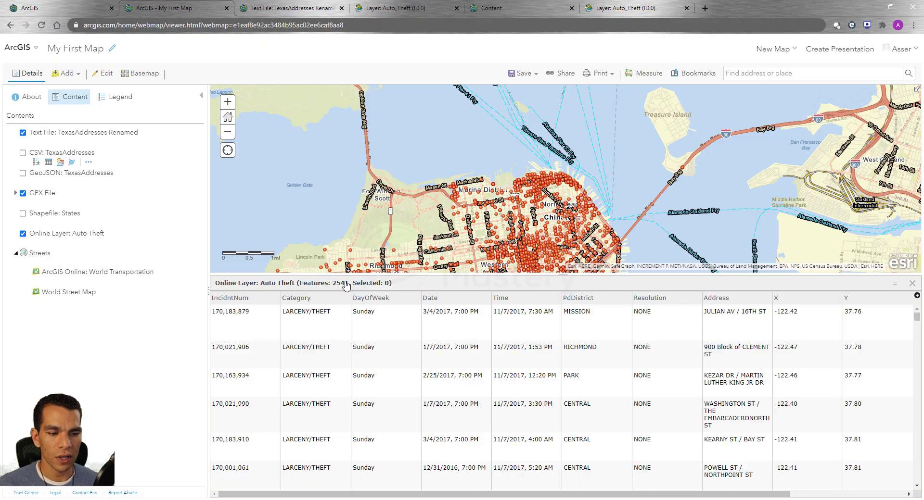
- Review the attribute table's available options and its list of columns to show or hide
left_click(895, 284)
left_click(732, 287)
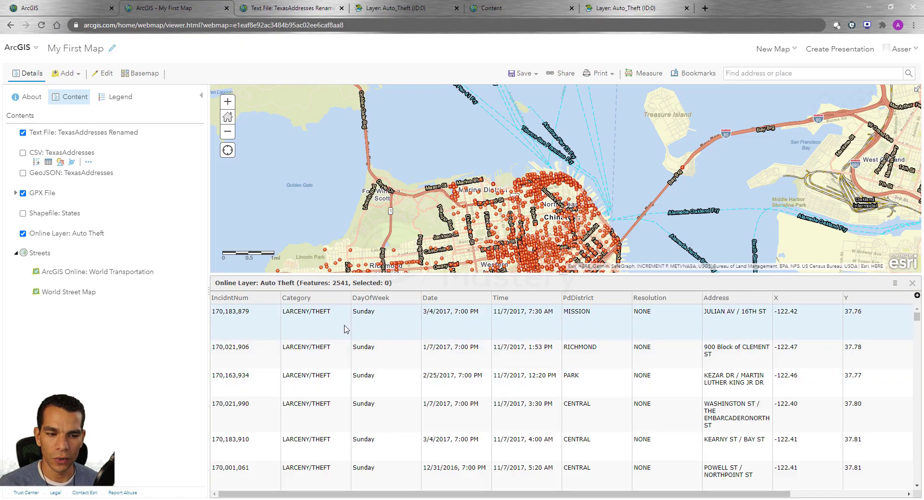
left_click(916, 296)
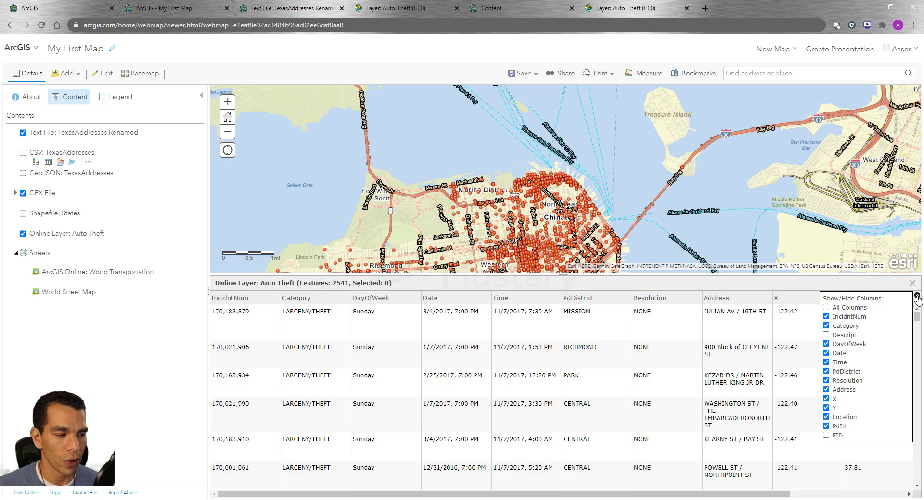
left_click(894, 283)
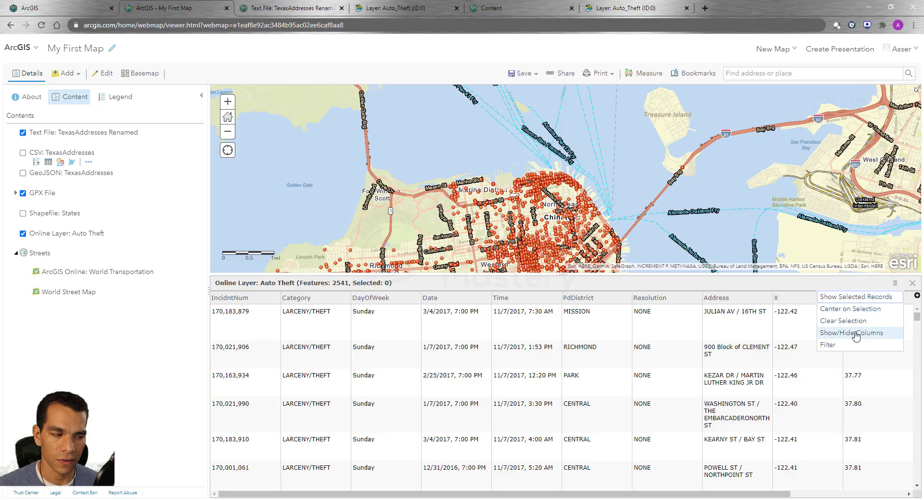
left_click(864, 333)
left_click(894, 283)
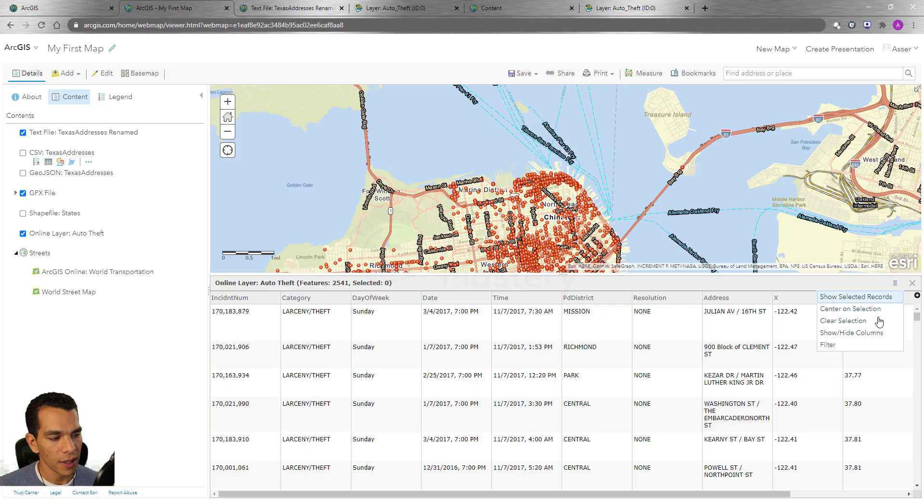
left_click(794, 283)
left_click(894, 283)
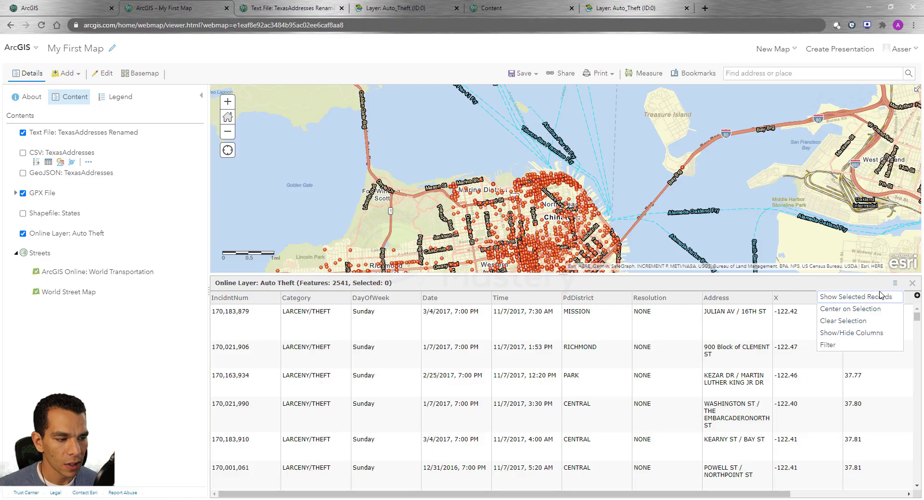
left_click(670, 290)
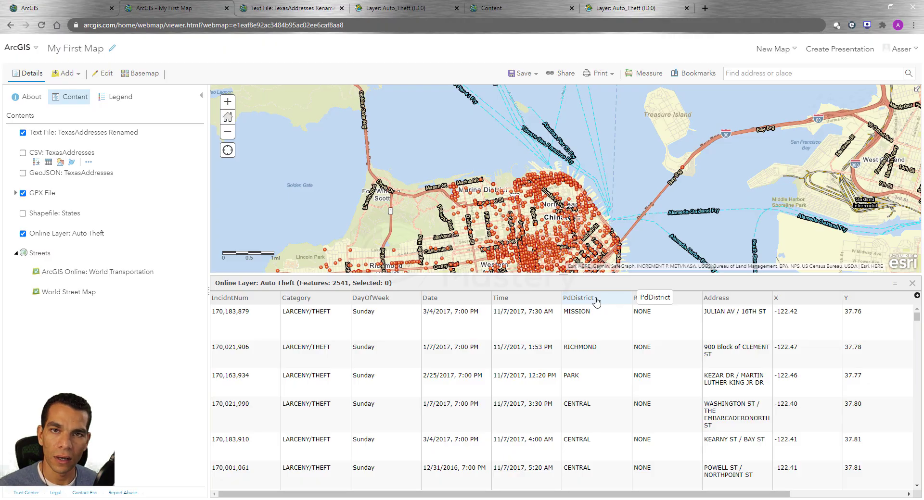
- Sort the table records by PdDistrict in ascending order
left_click(596, 301)
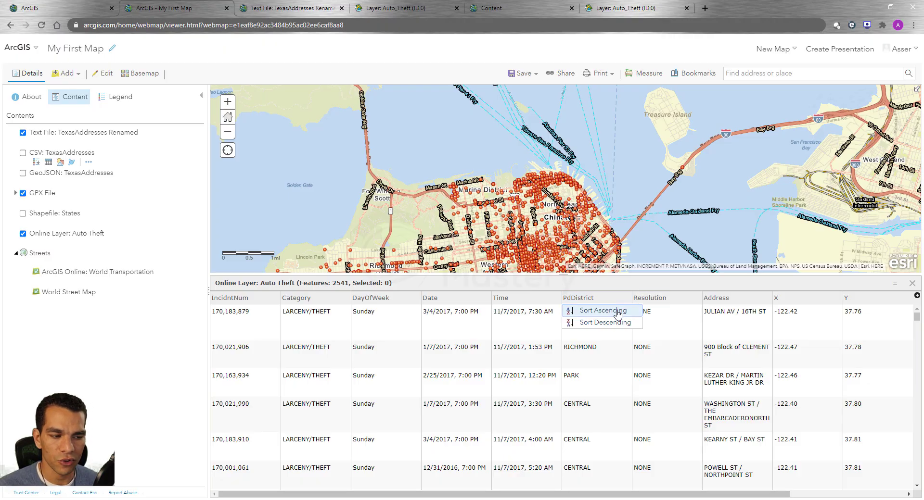
left_click(613, 325)
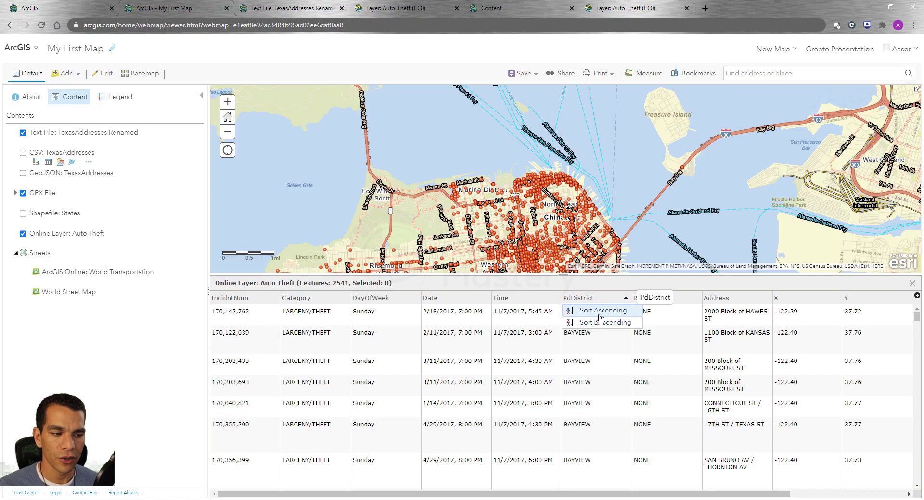
left_click(599, 313)
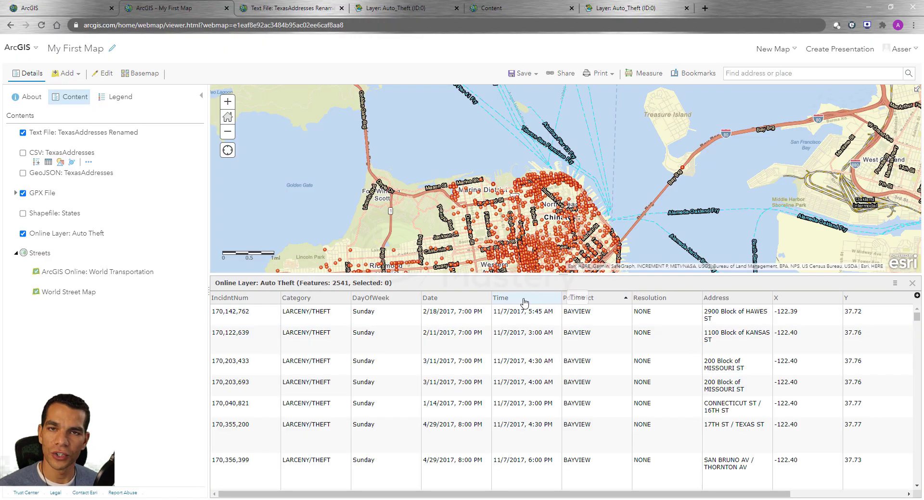